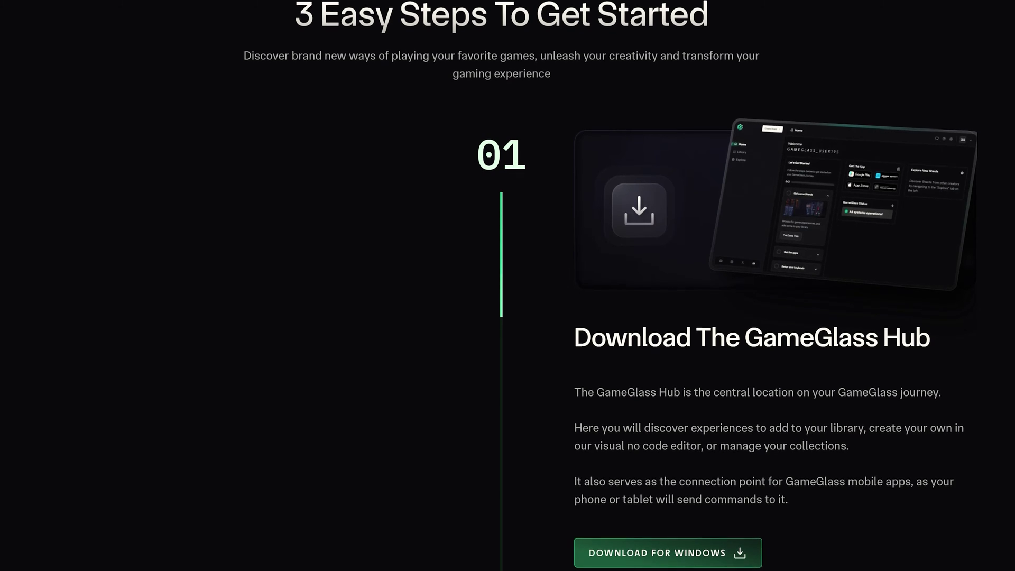
Launch the downloaded GameGlass.exe installer for the GameGlass Hub.
scroll(507, 286, down, 2)
double_click(429, 233)
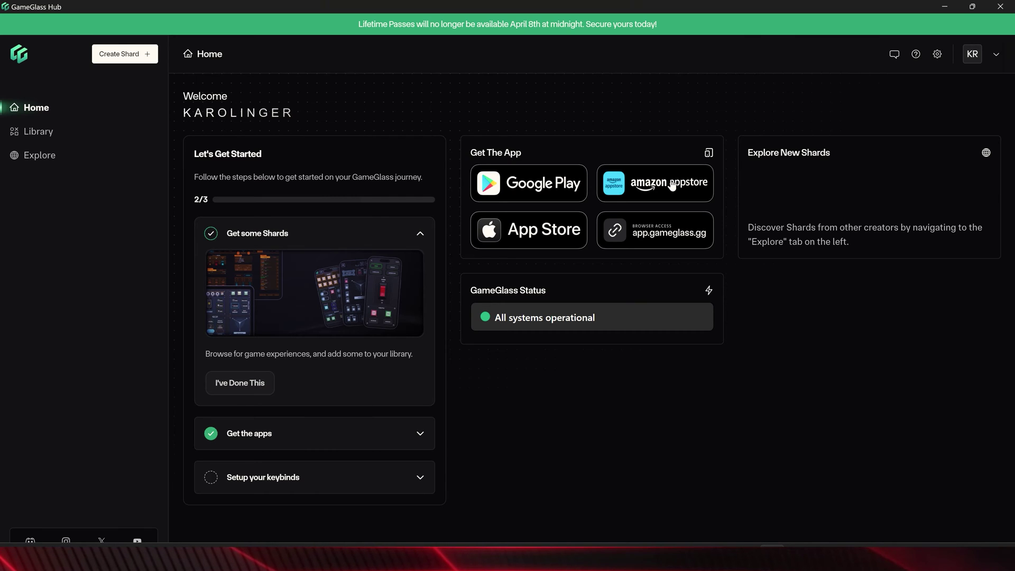
Show All Shards in the GameGlass Hub Library.
click(54, 138)
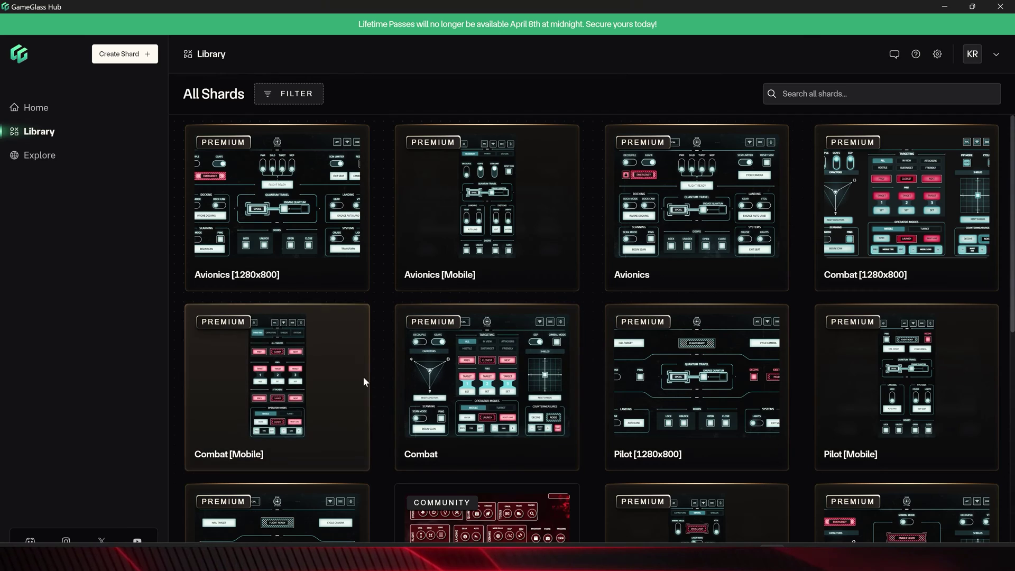
Open the Pilot [1280x800] shard's detail page from the Library grid.
click(706, 376)
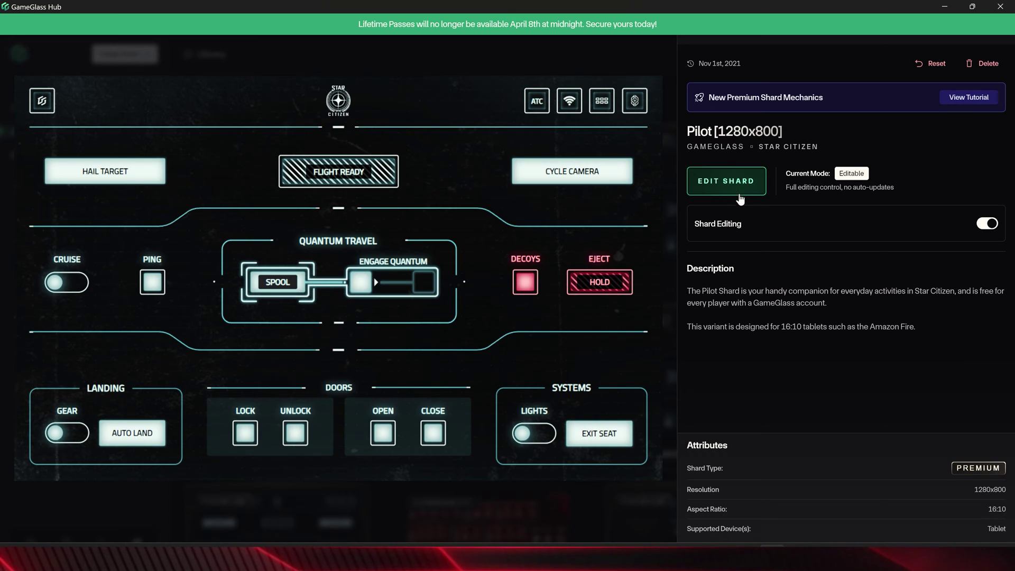
click(985, 224)
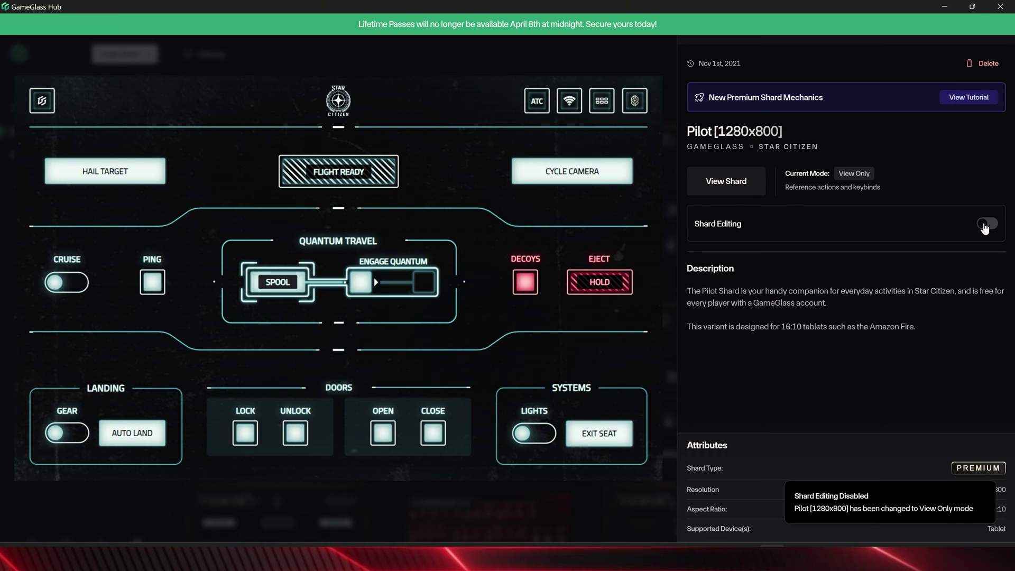
click(986, 224)
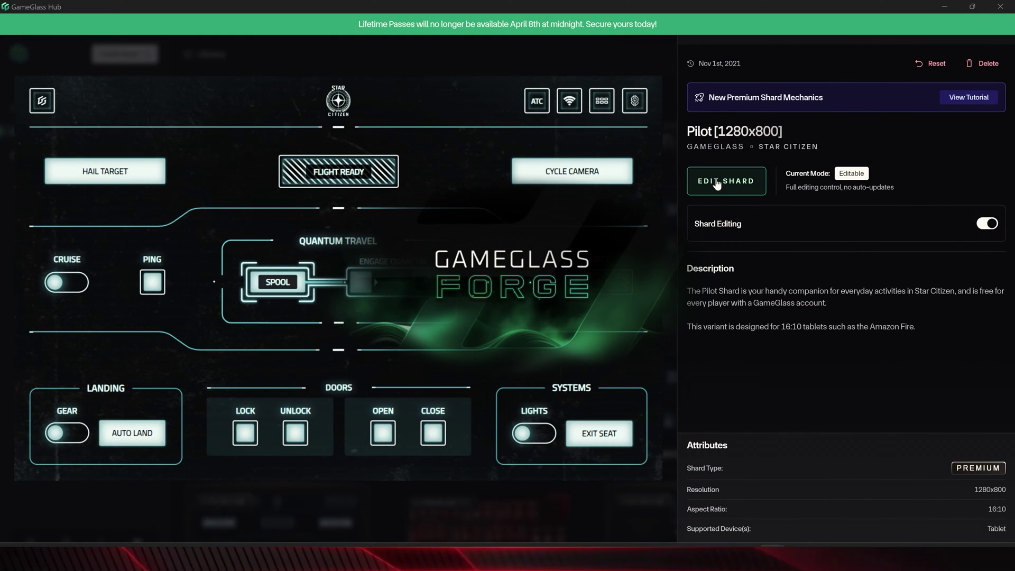
Give the Pilot shard's SHARD 1 button an On Tap 'Go to Shard' action targeting Combat.
click(717, 184)
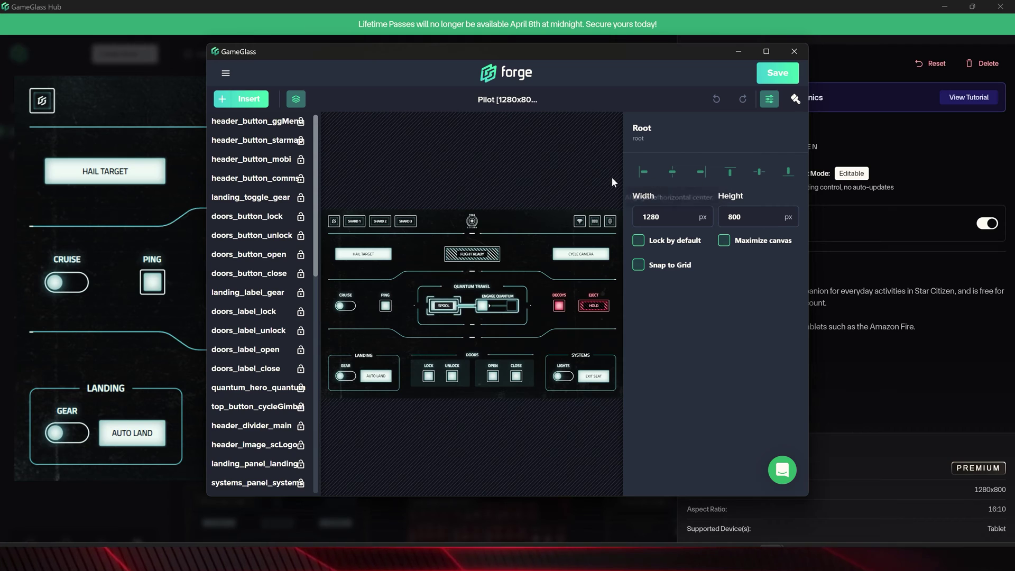
click(407, 225)
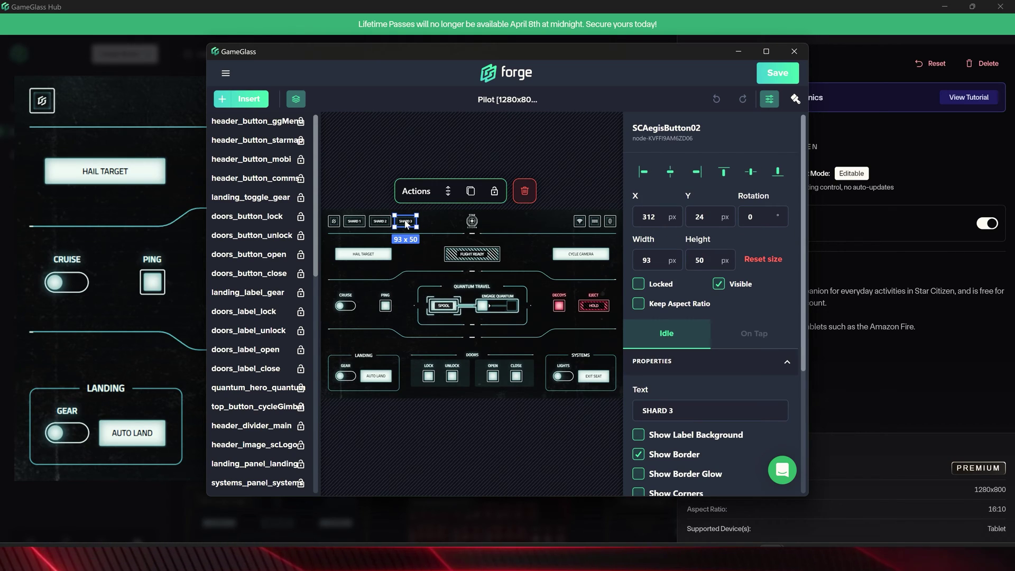
click(358, 223)
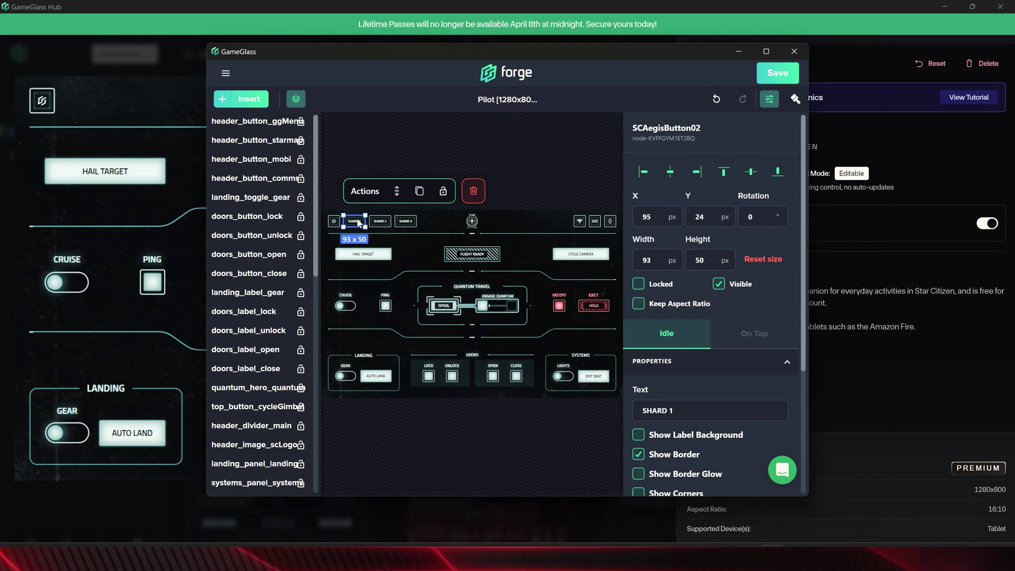
click(365, 191)
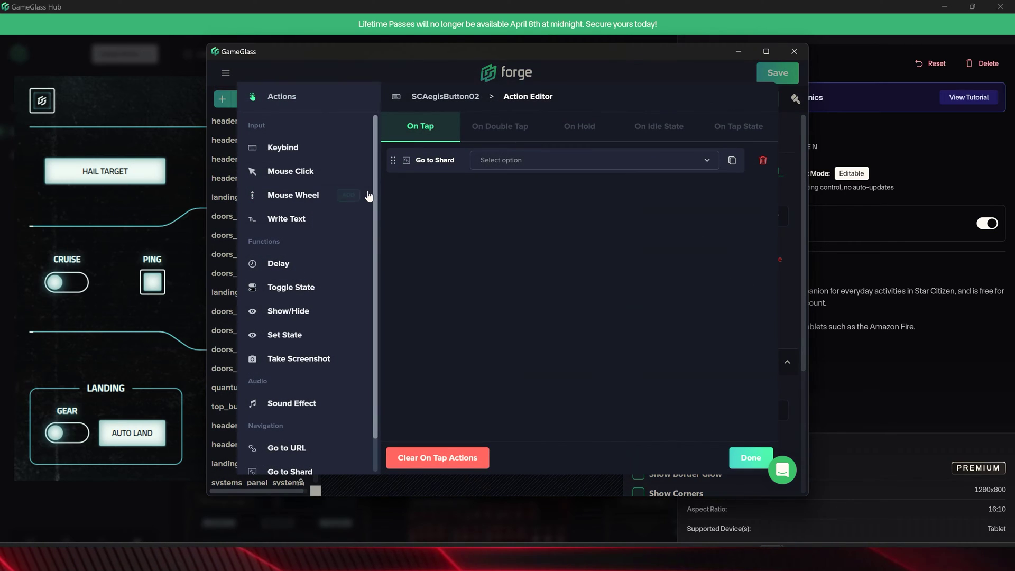
click(492, 160)
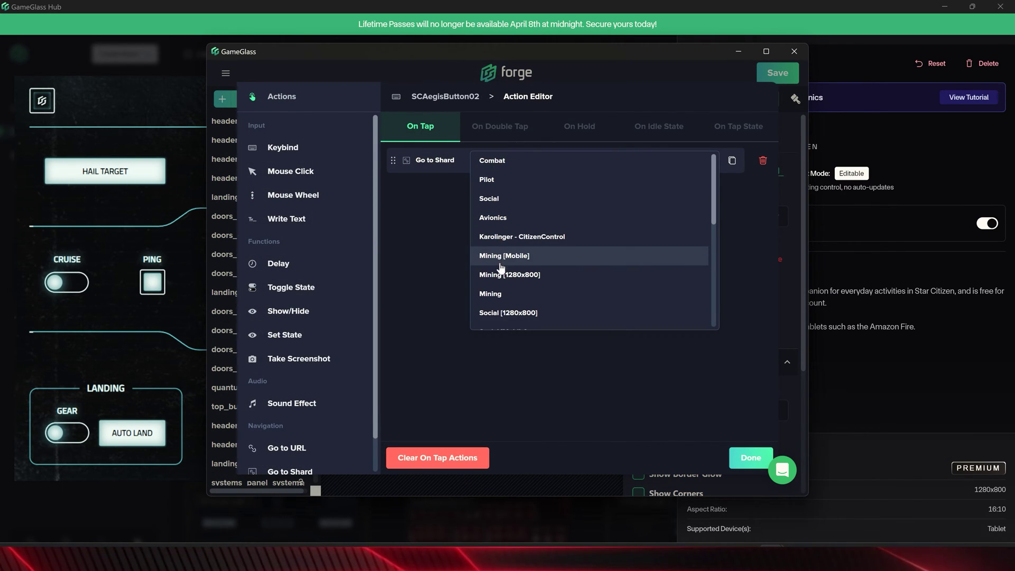
scroll(508, 316, down, 5)
scroll(510, 316, up, 5)
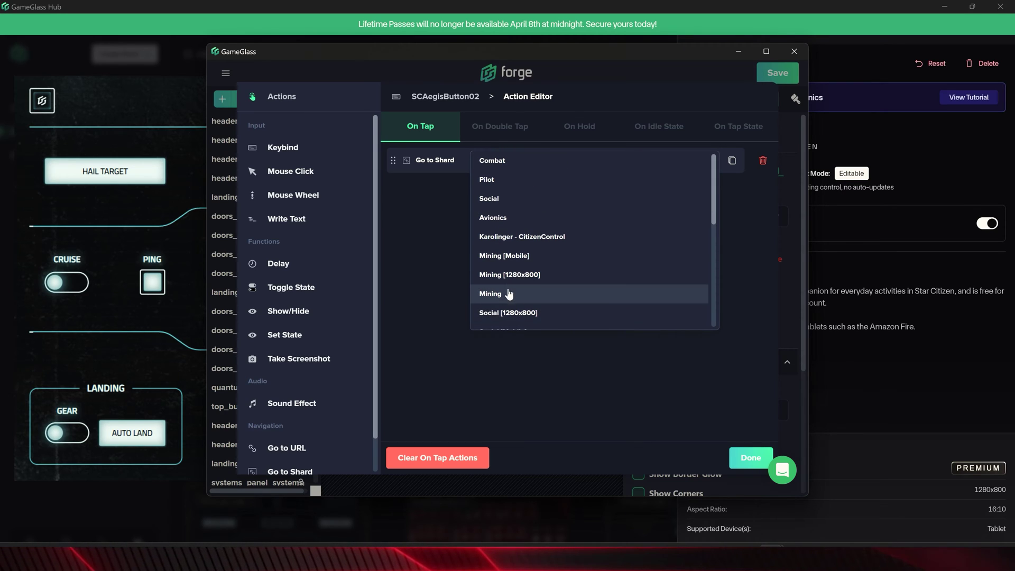
click(509, 161)
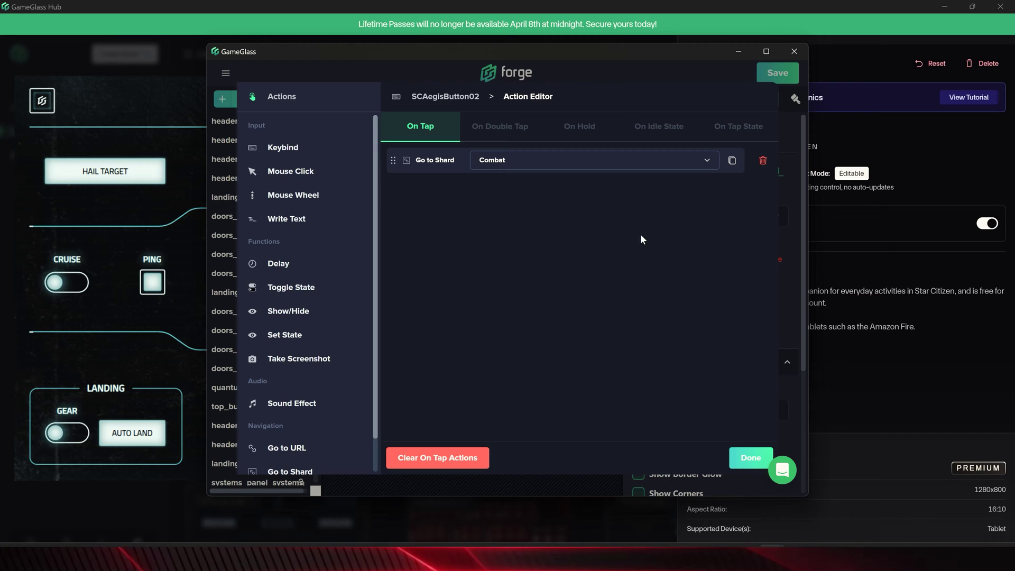
Relabel the SHARD 1 button 'Combat' and save the Pilot shard.
click(750, 458)
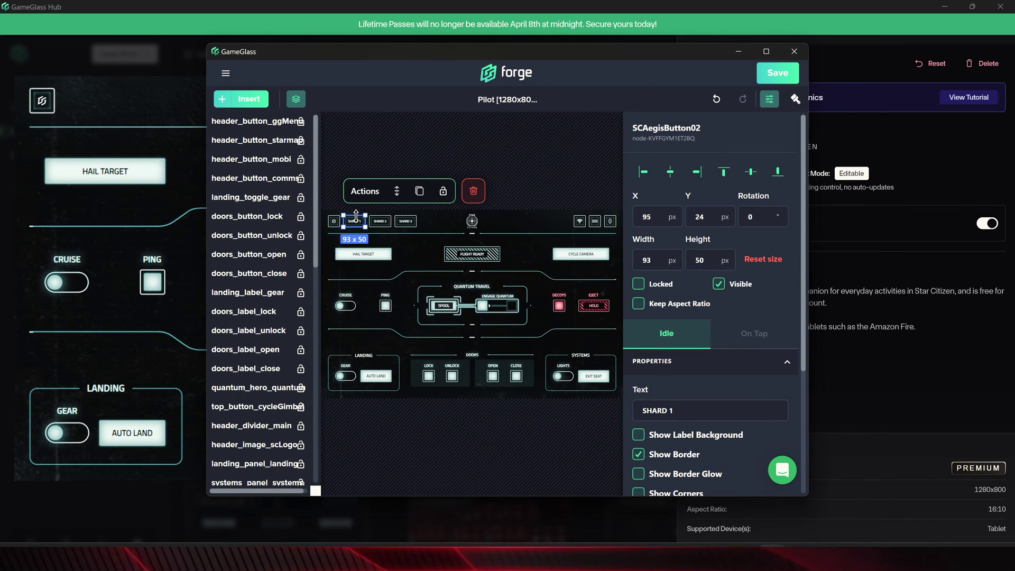
drag(688, 412, 629, 414)
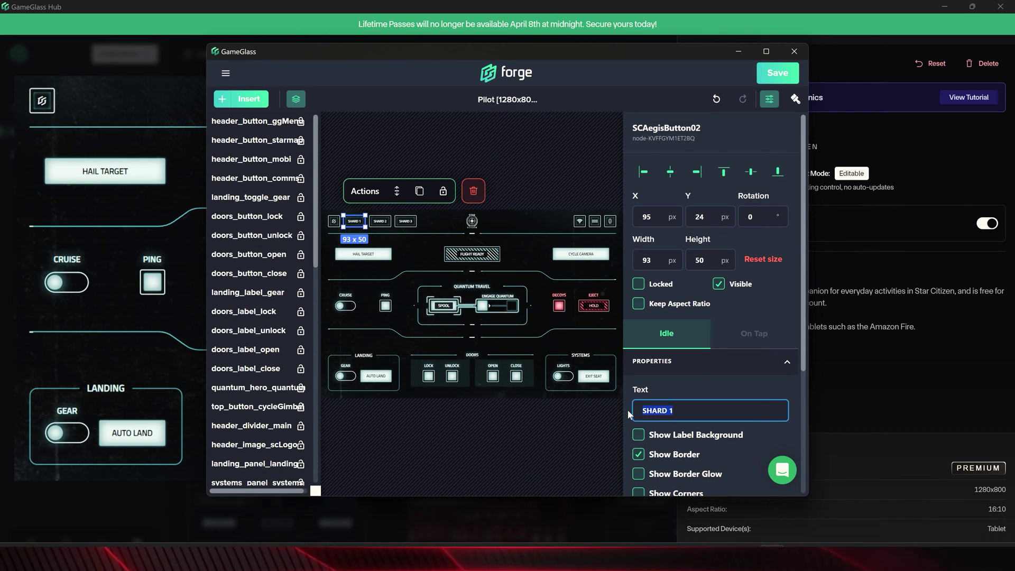
text(Combat)
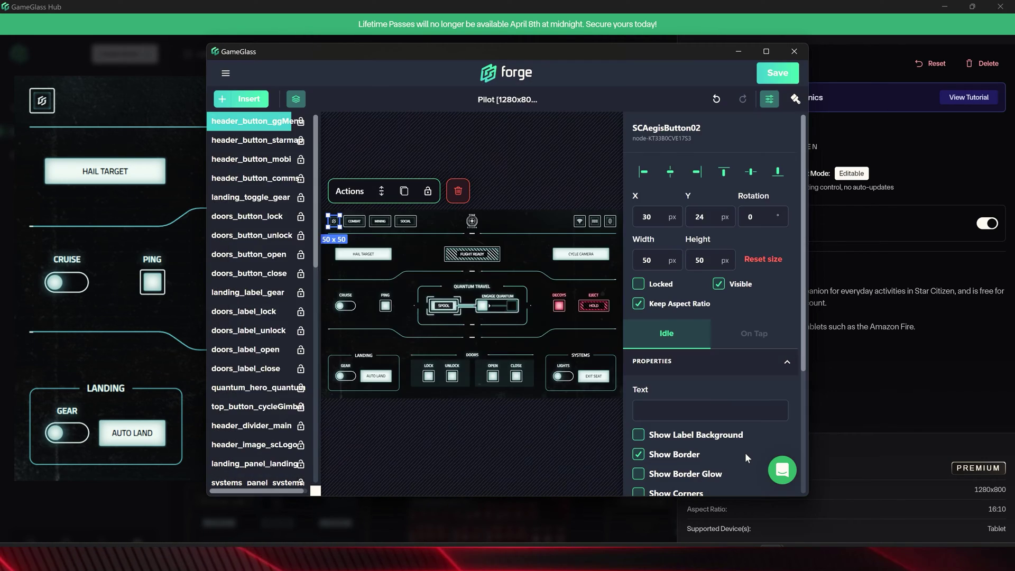
click(779, 75)
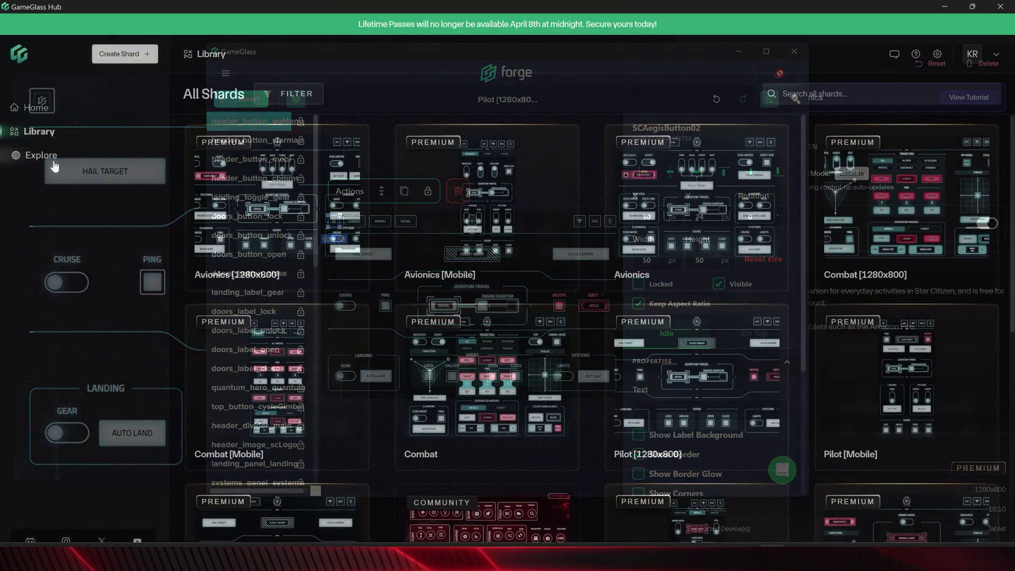
Find the CitizenControl shard in Explore by its creator's name, then open Application Settings.
click(46, 159)
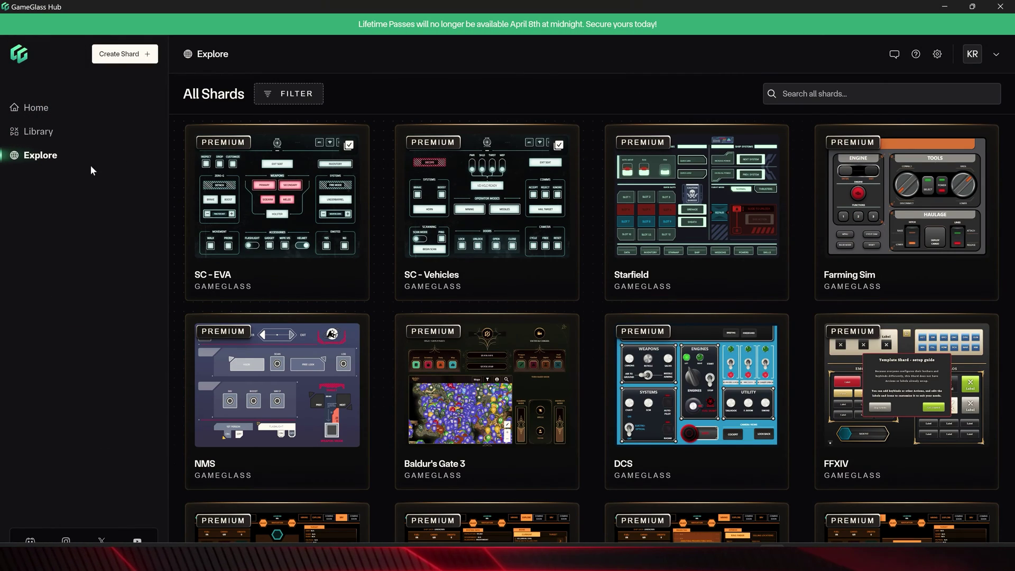
click(802, 94)
text(Karol)
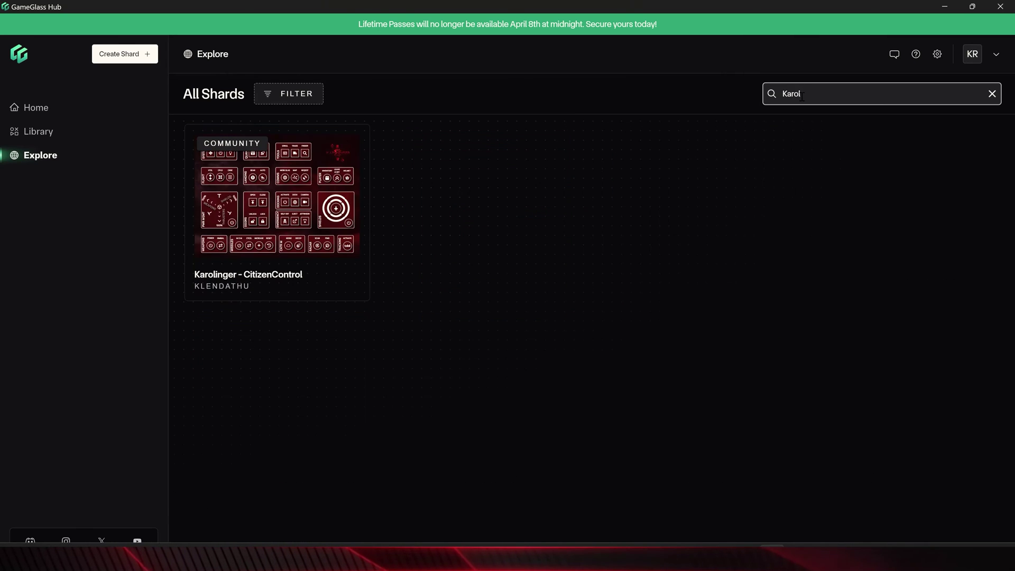
click(215, 210)
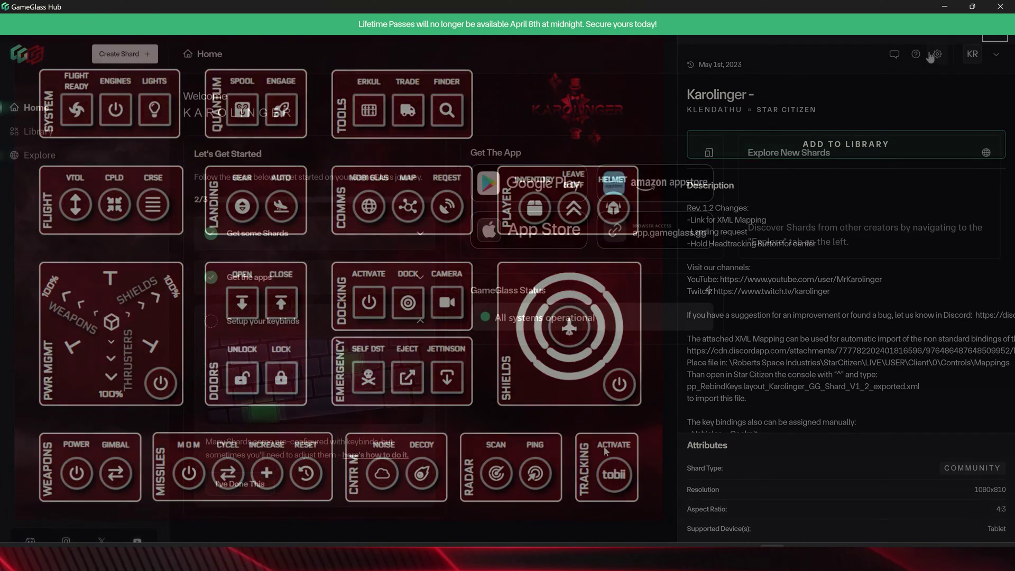
click(934, 54)
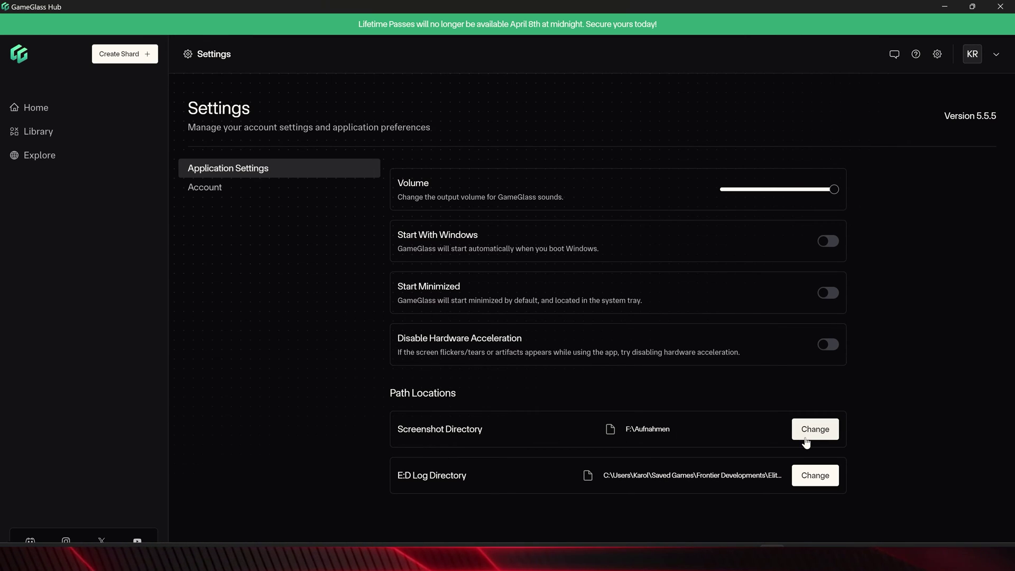
Open the Account page from the Settings sidebar.
click(224, 190)
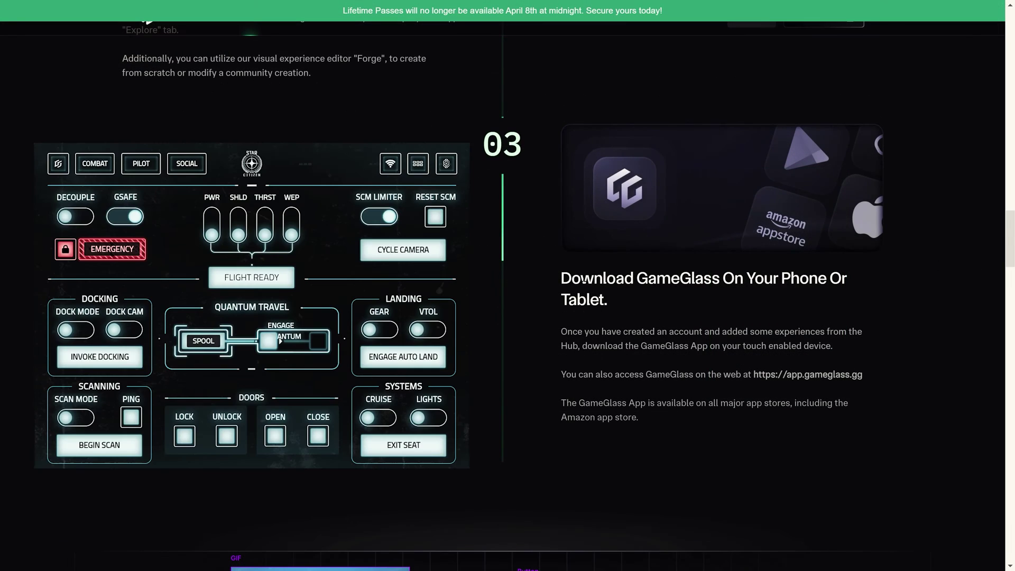
drag(562, 277, 597, 300)
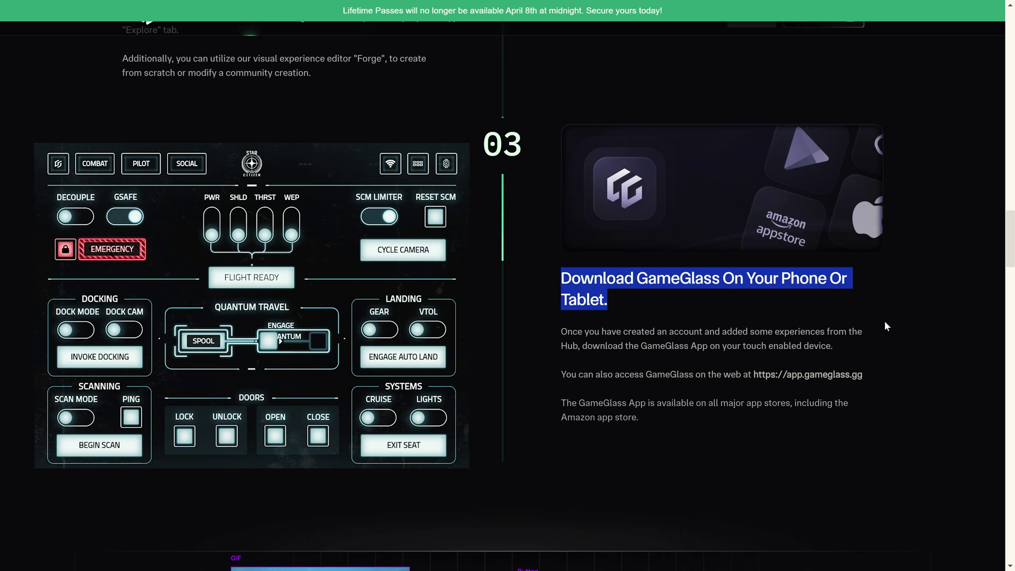
click(981, 313)
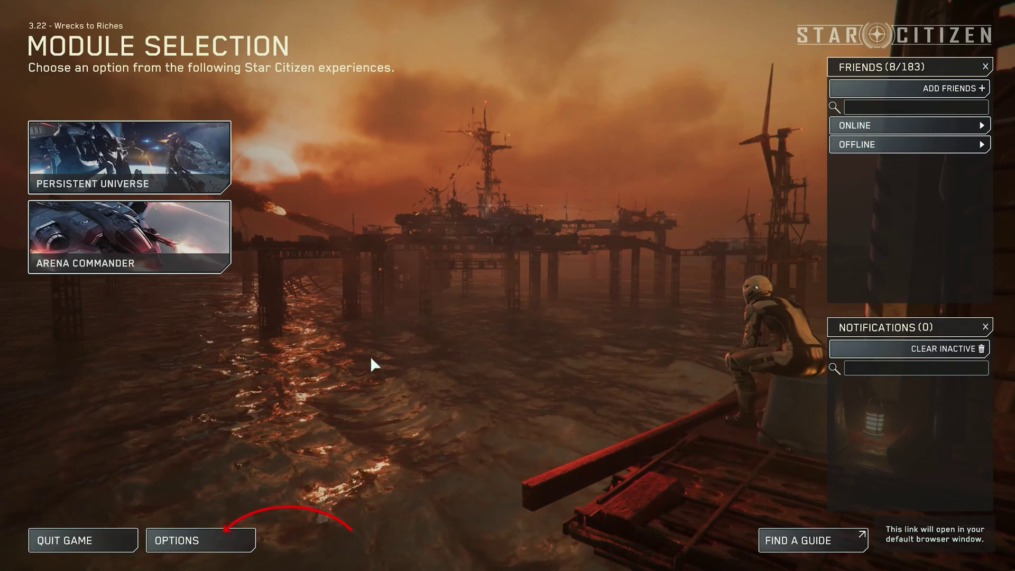
Load the GameGlass Keyboard control profile onto 1: Keyboard, overwriting existing bindings.
click(204, 541)
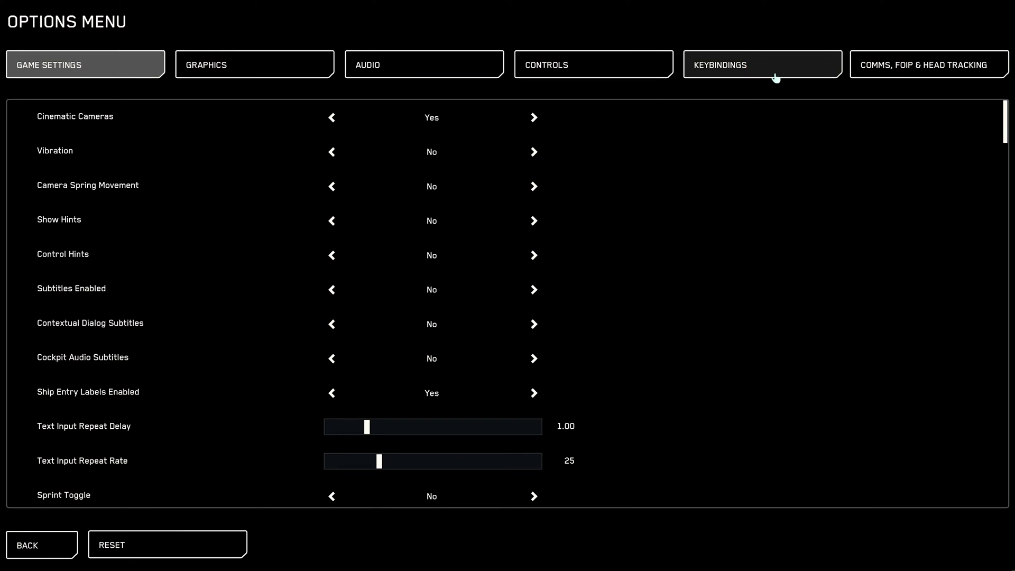
click(775, 78)
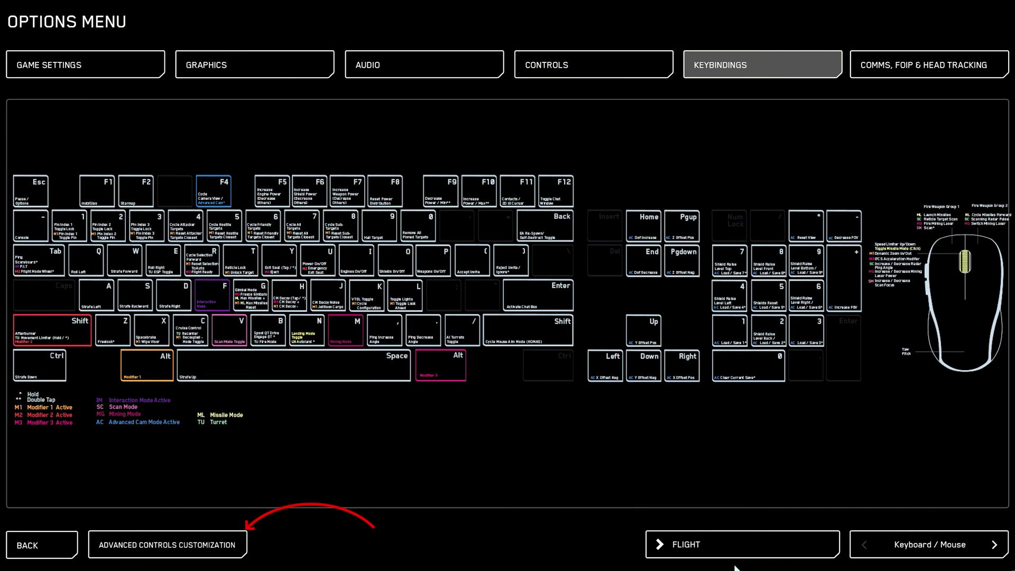
click(172, 540)
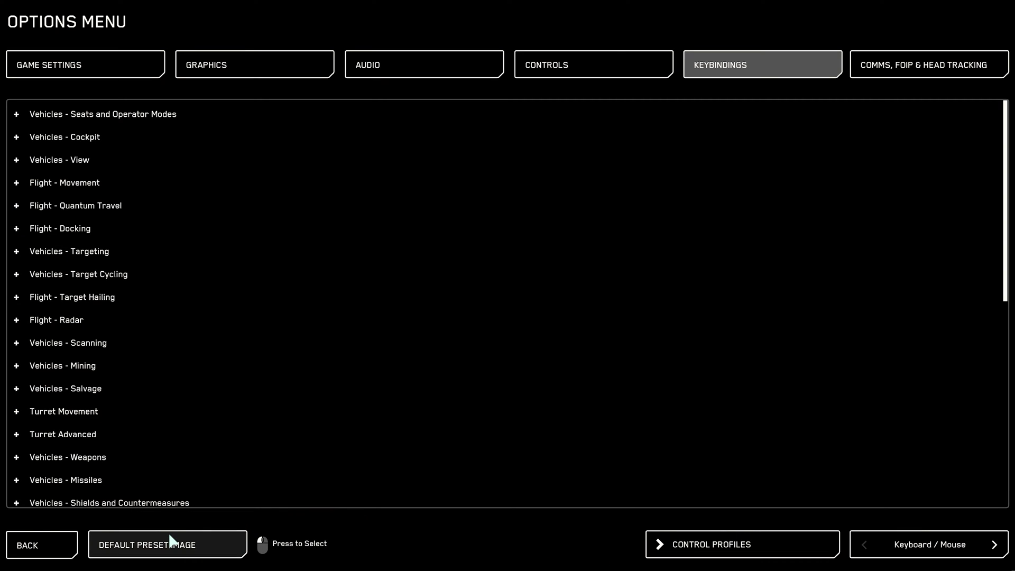
click(677, 543)
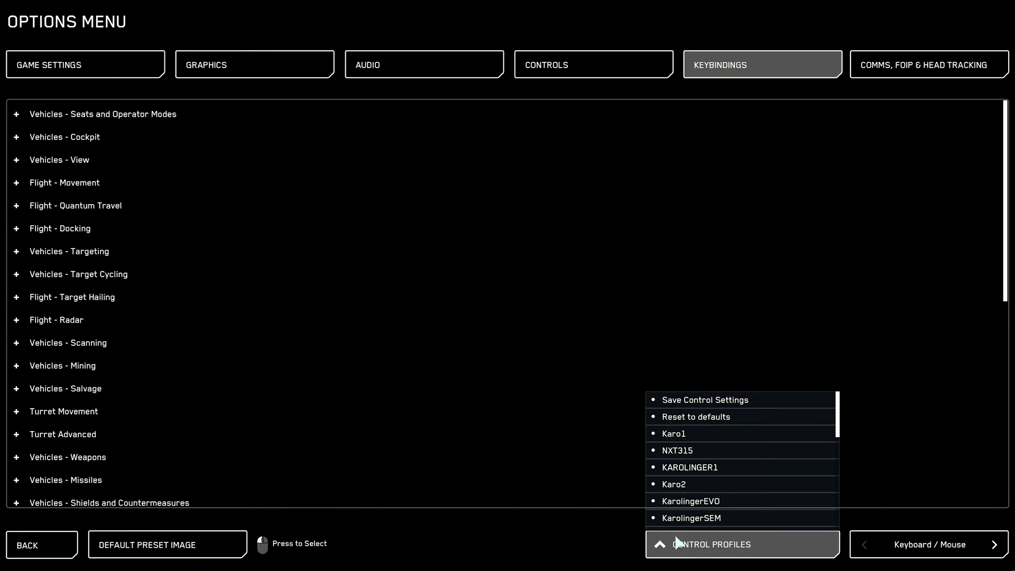
scroll(687, 473, down, 4)
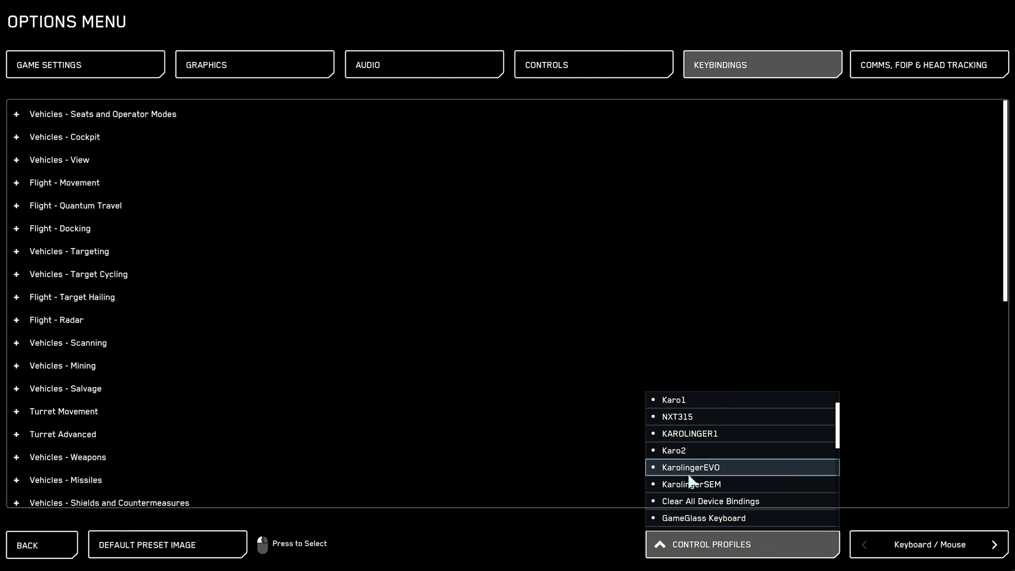
scroll(690, 481, down, 1)
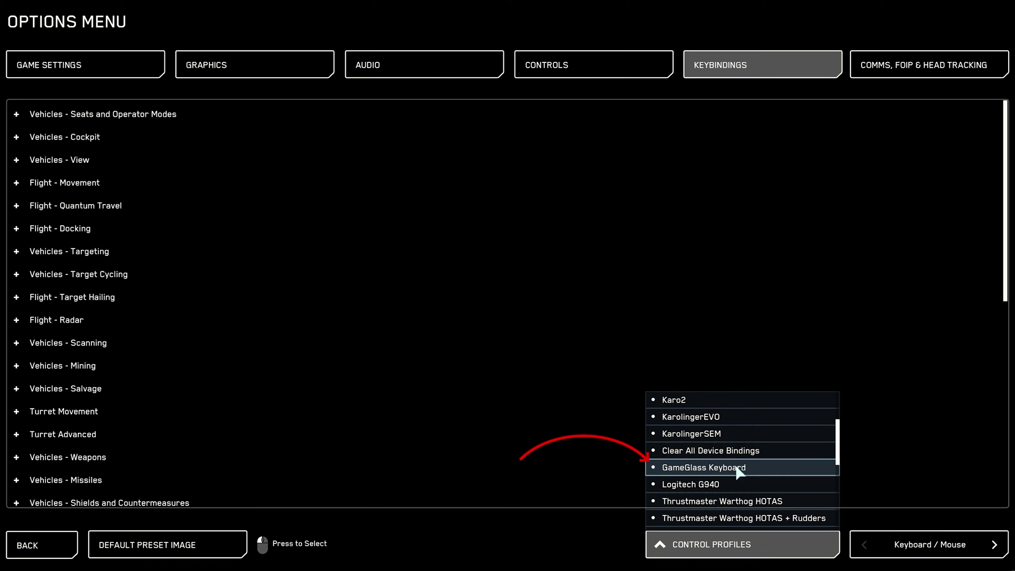
click(797, 466)
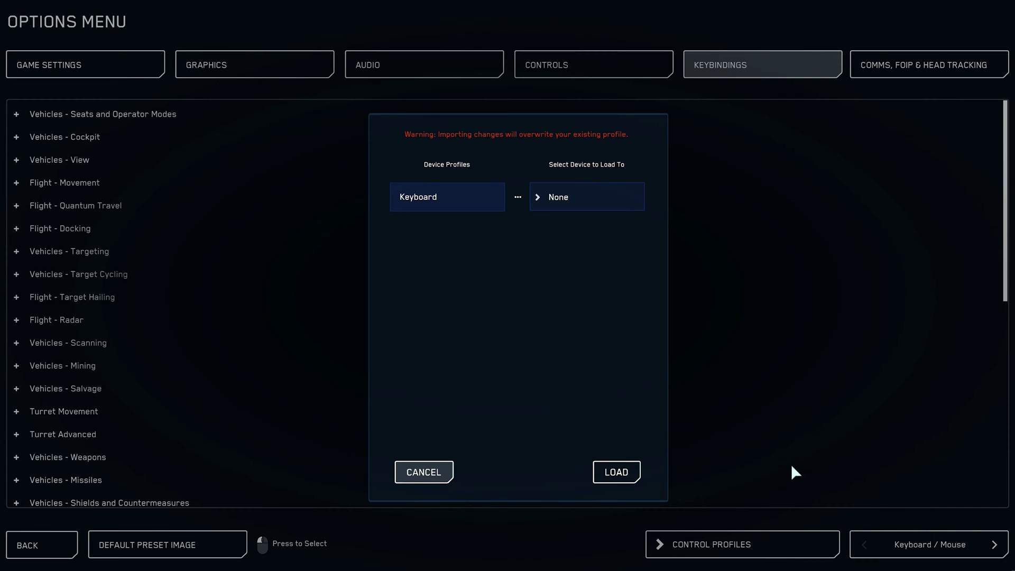
click(568, 195)
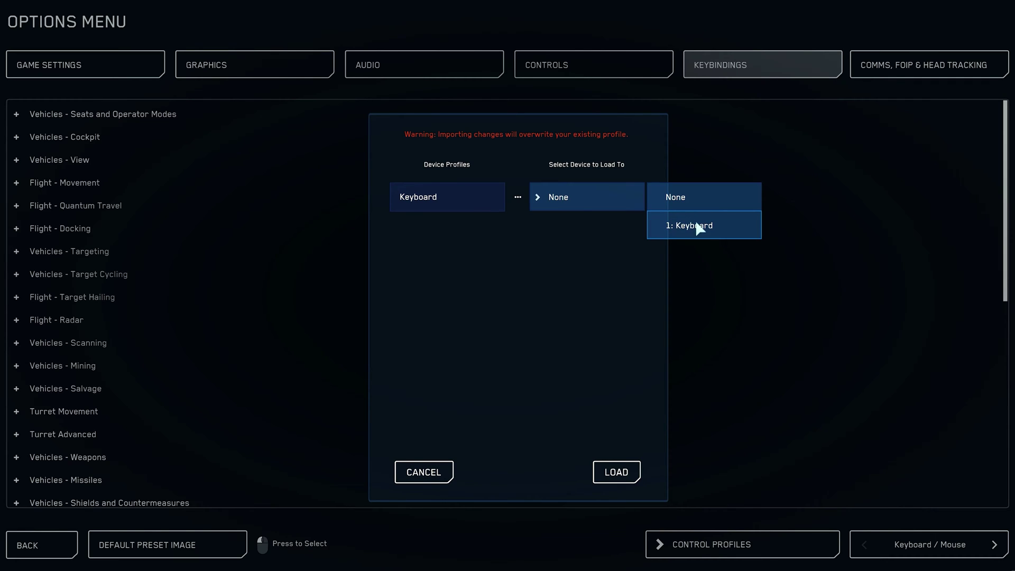
click(696, 224)
click(613, 475)
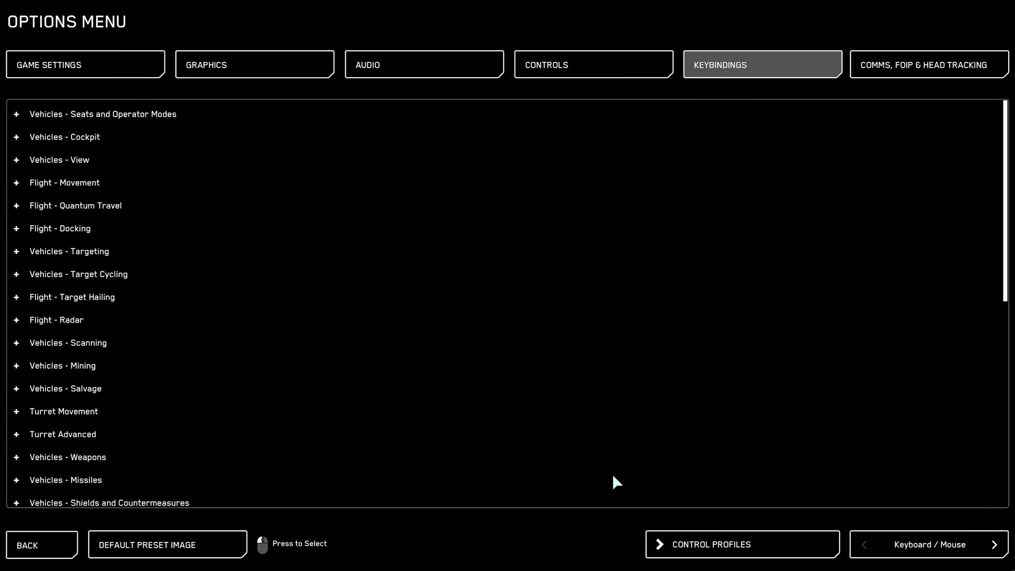
Leave Options, send capacitors to thrusters (F6), reset them (F8), and enter missile operator mode (G).
click(71, 538)
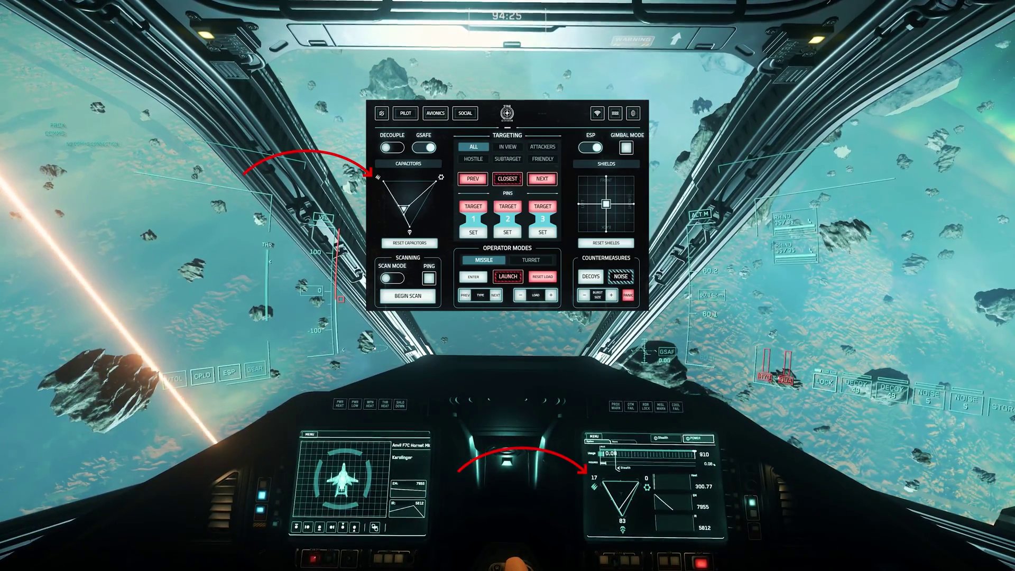
key(F6)
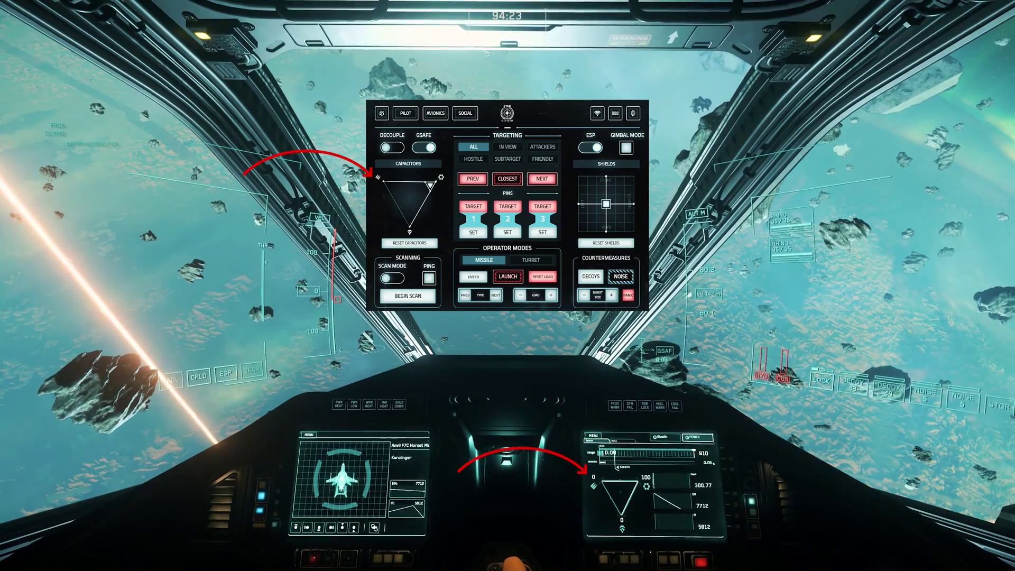
key(F8)
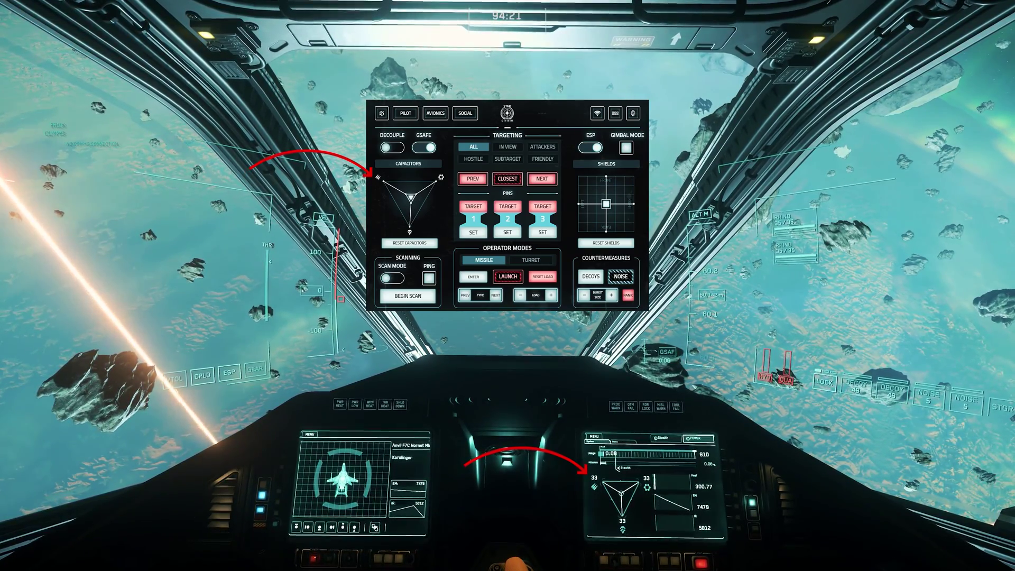
key(g)
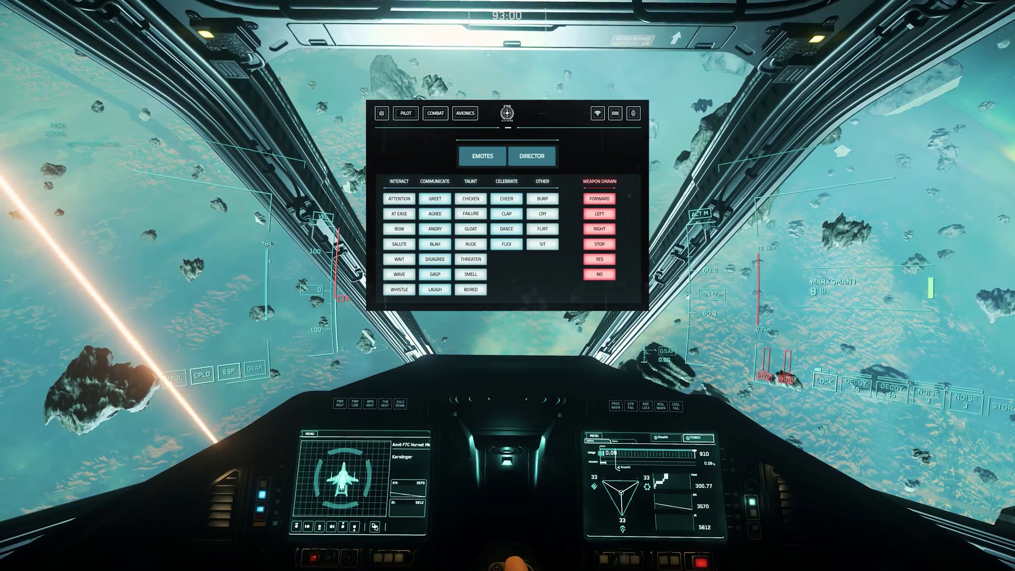
Switch the shard panel to the Director tab and activate Director Mode.
click(531, 155)
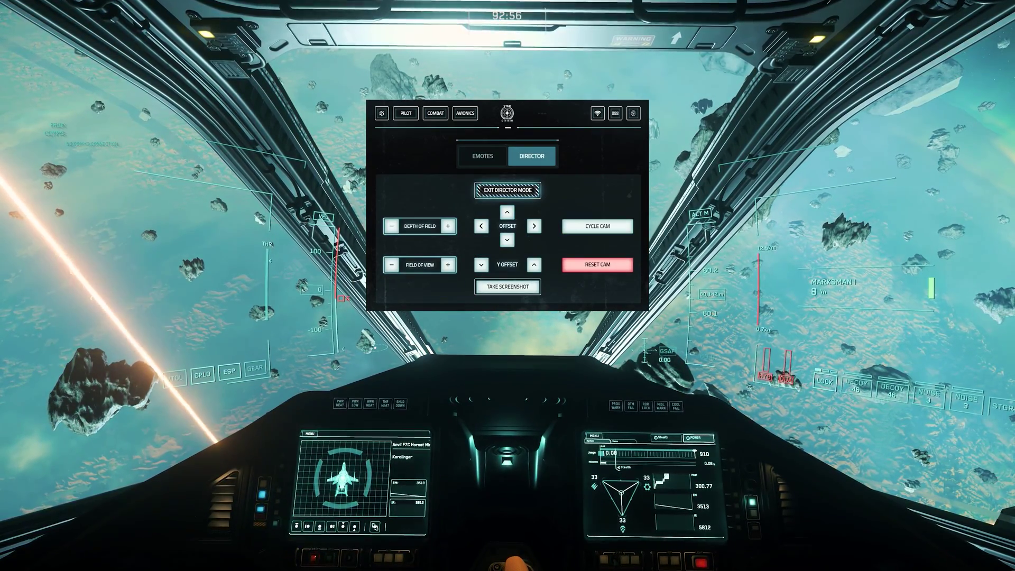
click(507, 190)
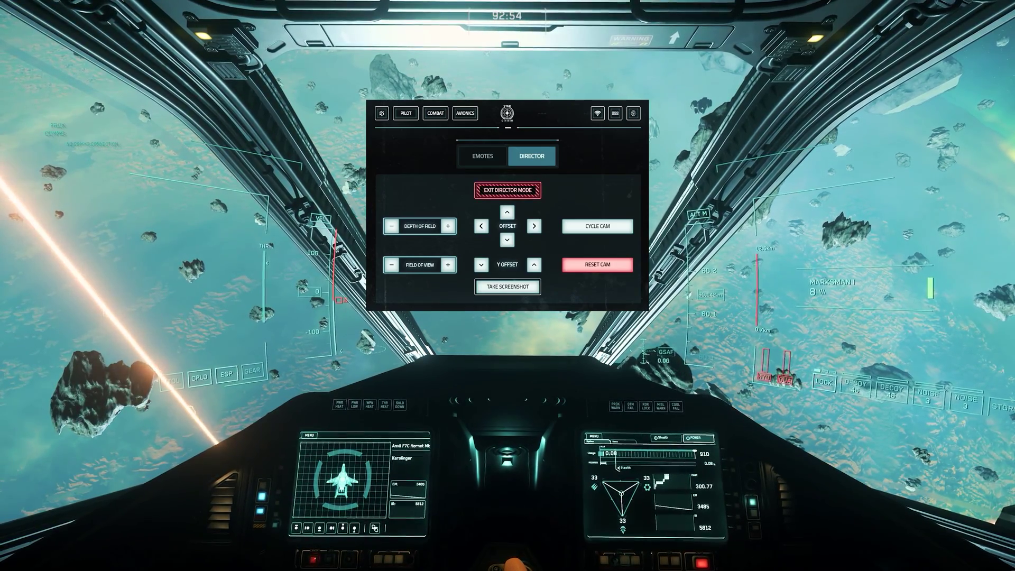